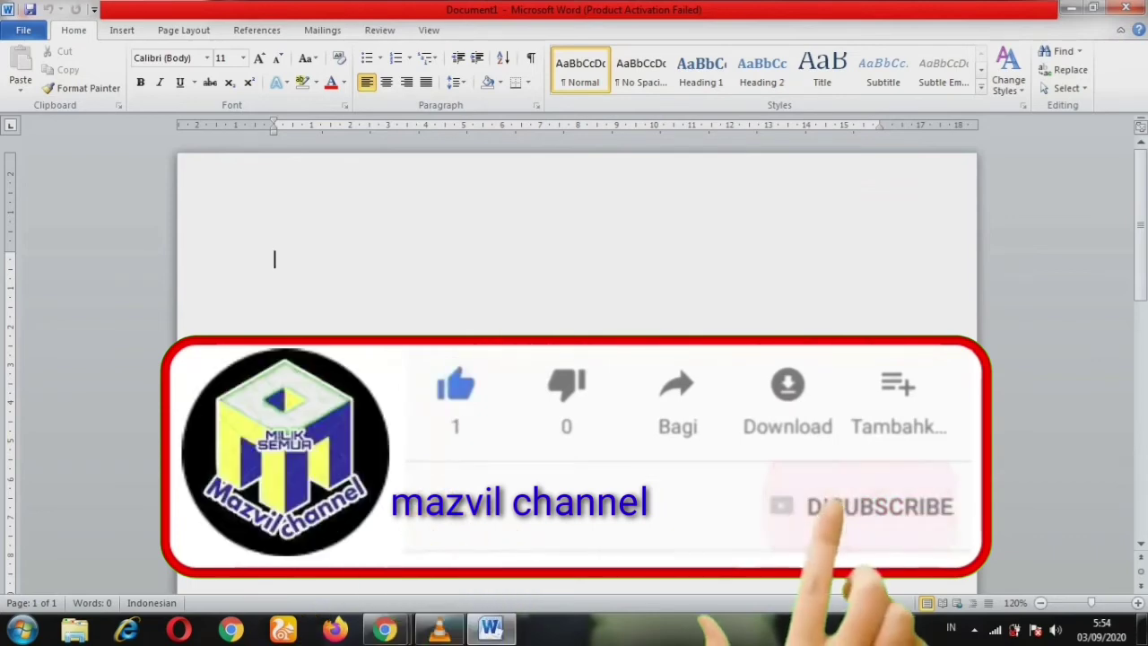
# Type 'Nama' at the top of the blank document
pyautogui.write('Nama')
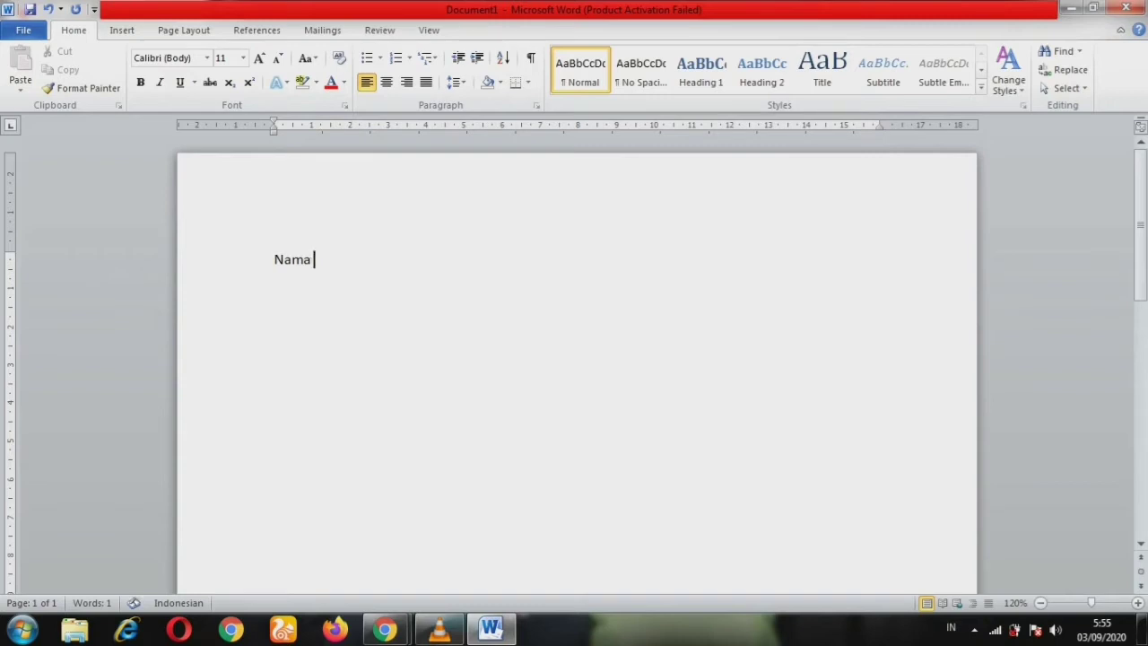
# List Nama Lengkap, Nama Panggilan, Alamat, Umur, Jenis Kelamin and Status on separate lines, then tab after Nama Lengkap
pyautogui.write('Lengkap')
pyautogui.press('Return')
pyautogui.write('Nama Panggilan ')
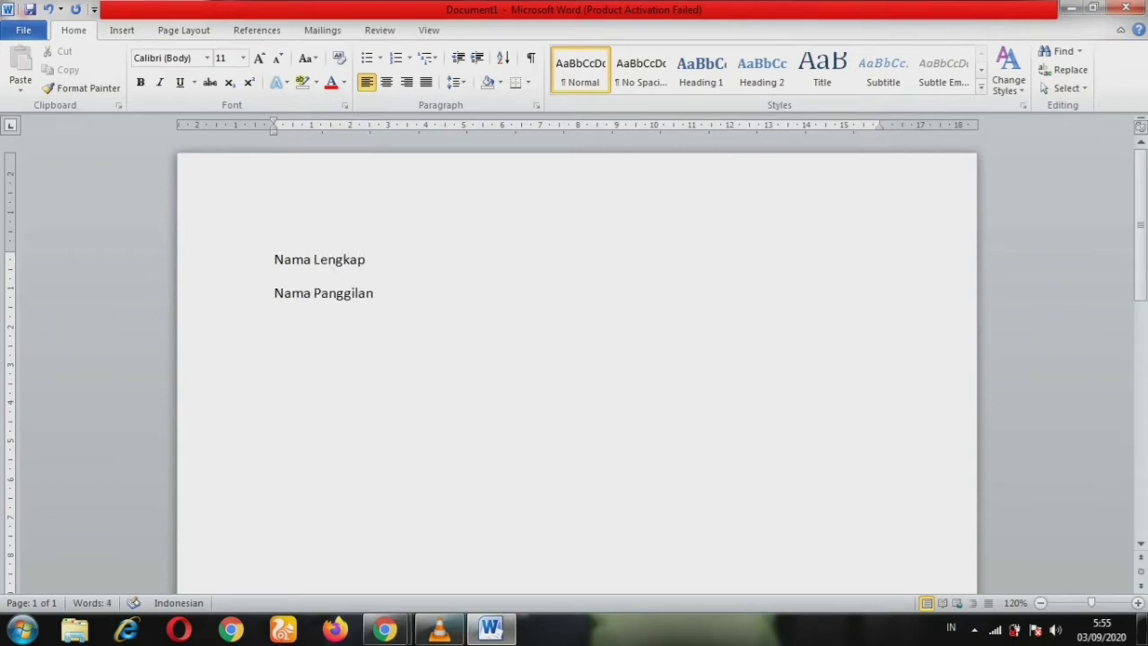
pyautogui.write('Alamat')
pyautogui.press('Return')
pyautogui.write('Umur')
pyautogui.press('Return')
pyautogui.write('Jen')
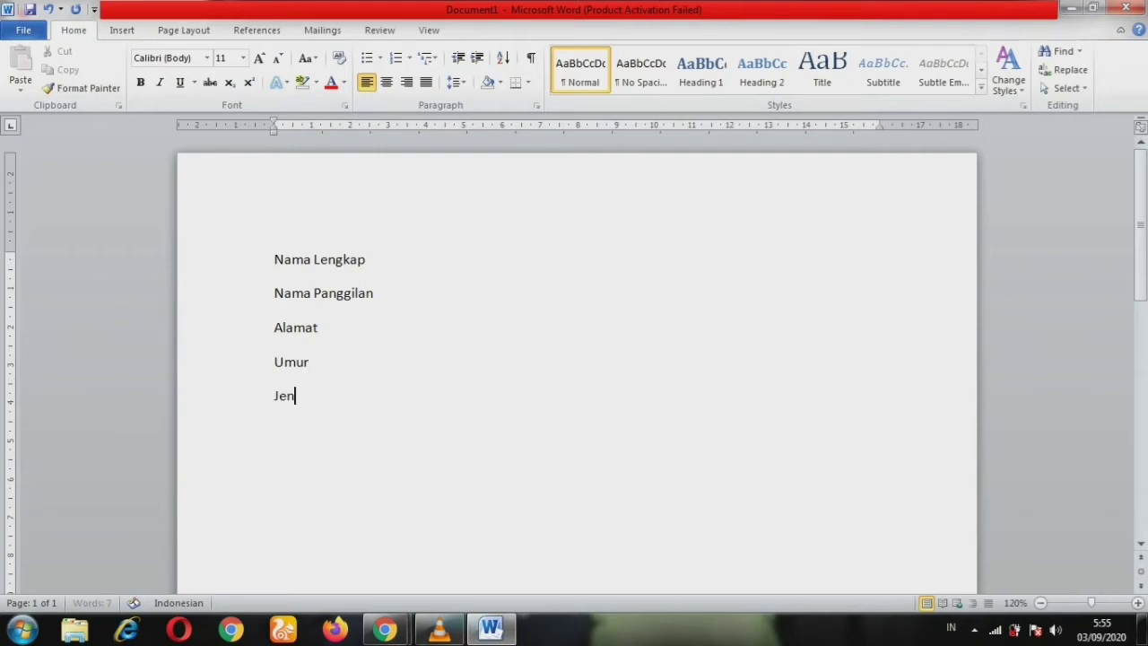
pyautogui.write('is')
pyautogui.write(' Kel')
pyautogui.write('amin ')
pyautogui.write('Status')
pyautogui.press('Return')
pyautogui.click(365, 259)
pyautogui.press('Tab')
pyautogui.press('Tab')
# Add tabbed values ': Percobaan', ': Coba' and ': Jl. Awal No. 01' to the first three labels
pyautogui.write(': ')
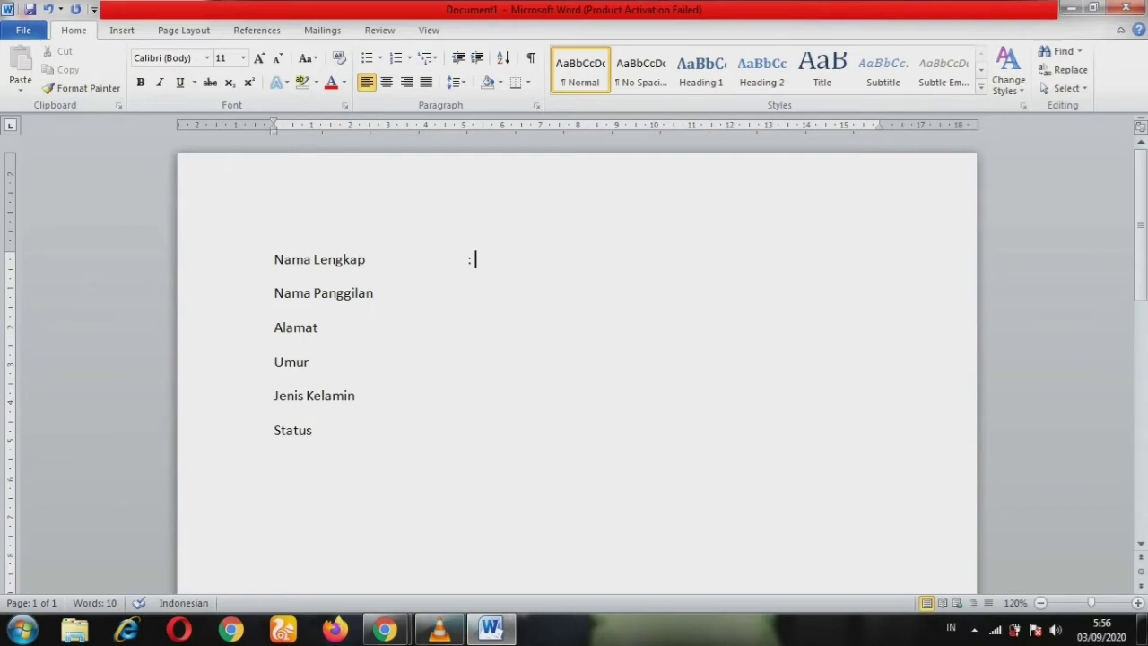
pyautogui.write('P')
pyautogui.write('ercobaan')
pyautogui.press('Down')
pyautogui.press('Tab')
pyautogui.write(':')
pyautogui.write(' Coba')
pyautogui.press('Down')
pyautogui.press('Tab')
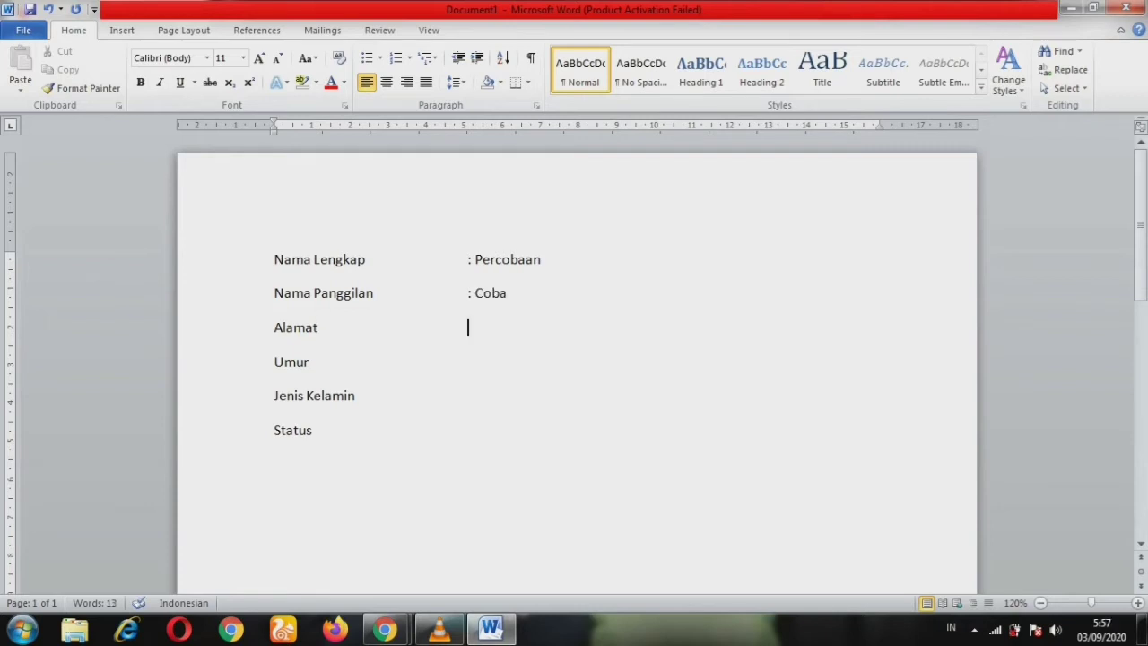
pyautogui.write(': Jl. ')
pyautogui.write('Aw')
pyautogui.write('al ')
pyautogui.write('No. 01')
# Add tabbed values ': 18 Tahun', ': Laki-Laki' and ': Menikah' to Umur, Jenis Kelamin and Status
pyautogui.press('Down')
pyautogui.press('Tab')
pyautogui.write(': ')
pyautogui.write('18 Tahun')
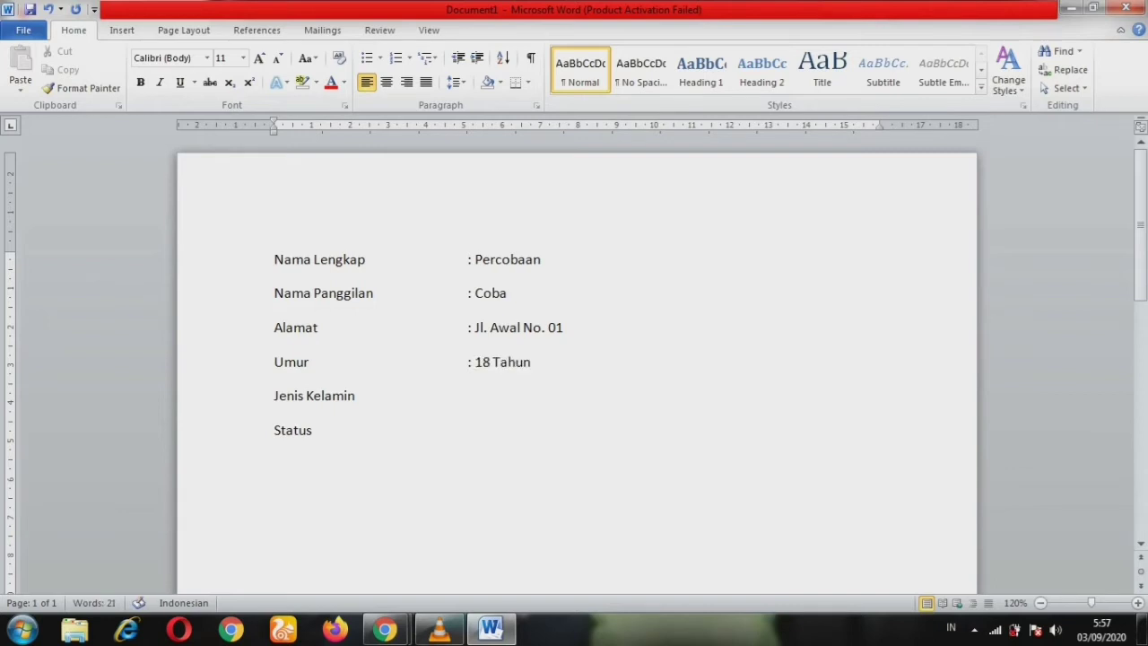
pyautogui.press('Down')
pyautogui.press('Tab')
pyautogui.write(': Laki-Laki')
pyautogui.press('Down')
pyautogui.press('Tab')
pyautogui.write(': ')
pyautogui.write('Menikah')
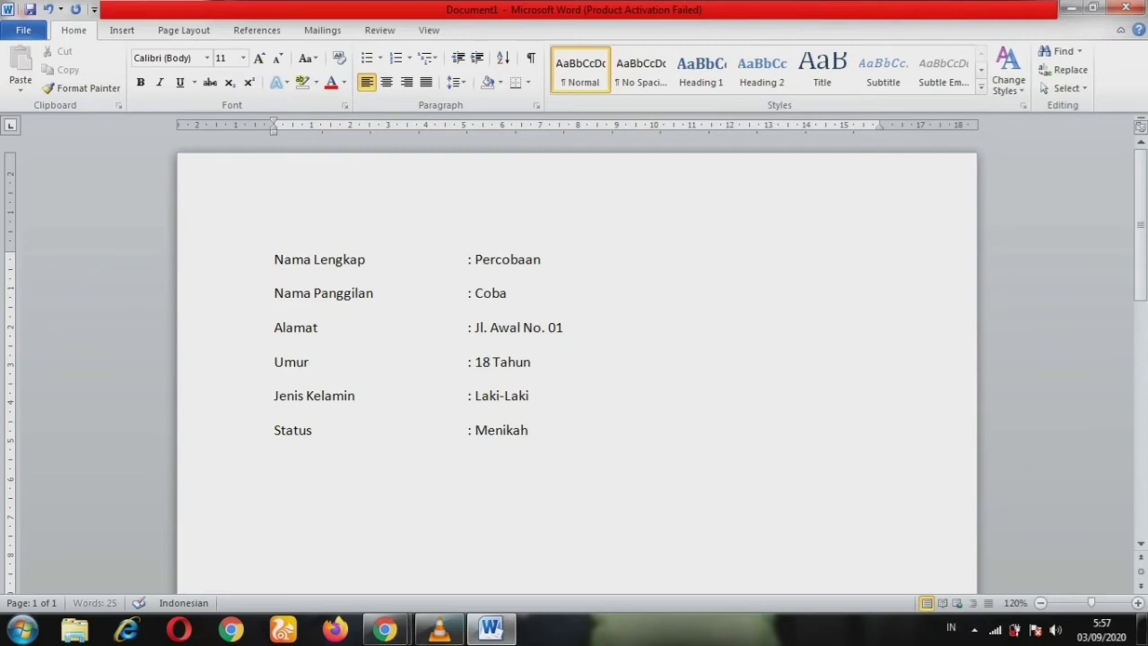
# Select all six biodata rows and grow the font from 11 to 22 pt
pyautogui.moveTo(467, 259)
pyautogui.mouseDown()
pyautogui.moveTo(531, 361)
pyautogui.moveTo(274, 259)
pyautogui.mouseUp()
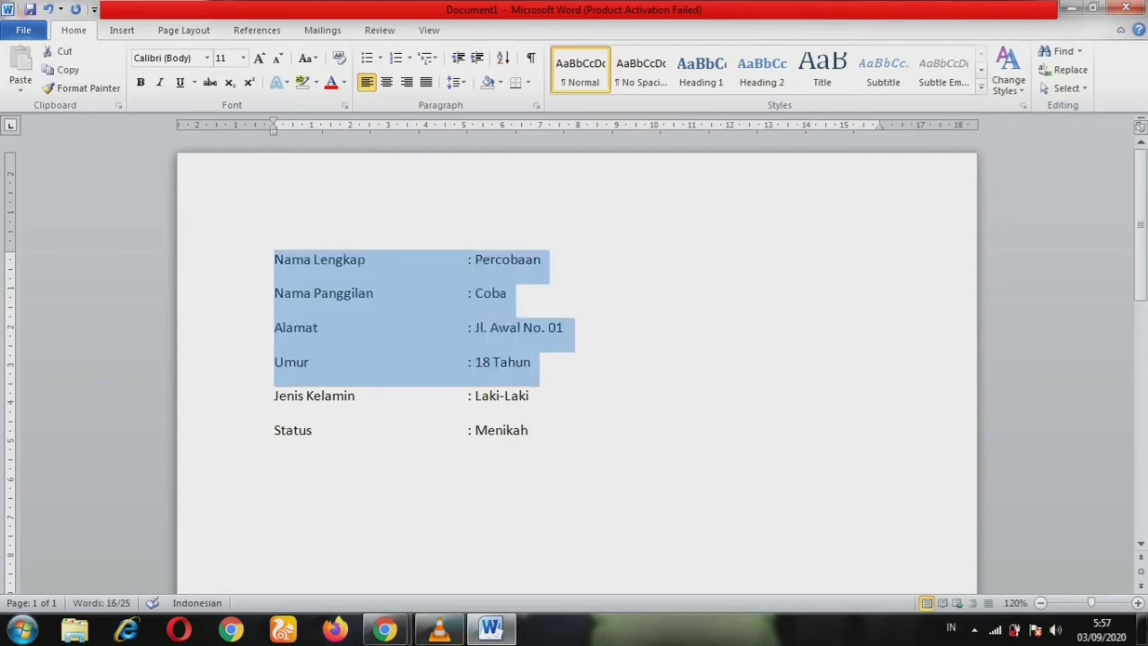
pyautogui.hotkey('shift', 'Down')
pyautogui.hotkey('shift', 'Down')
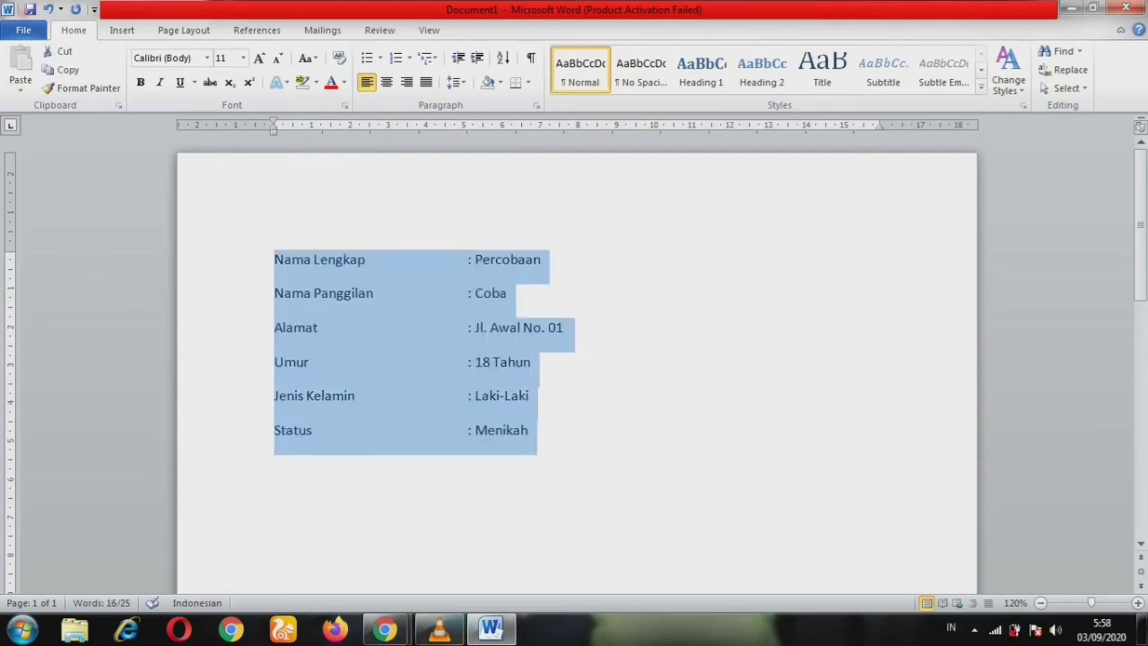
pyautogui.click(259, 57)
pyautogui.click(259, 58)
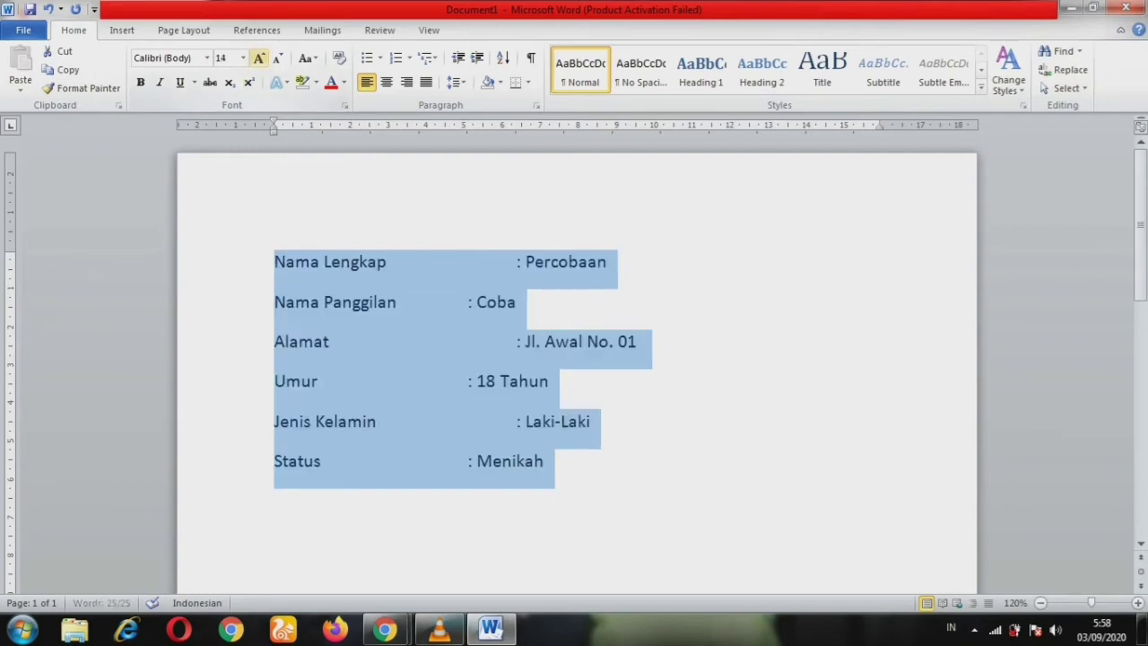
pyautogui.click(259, 58)
pyautogui.click(260, 58)
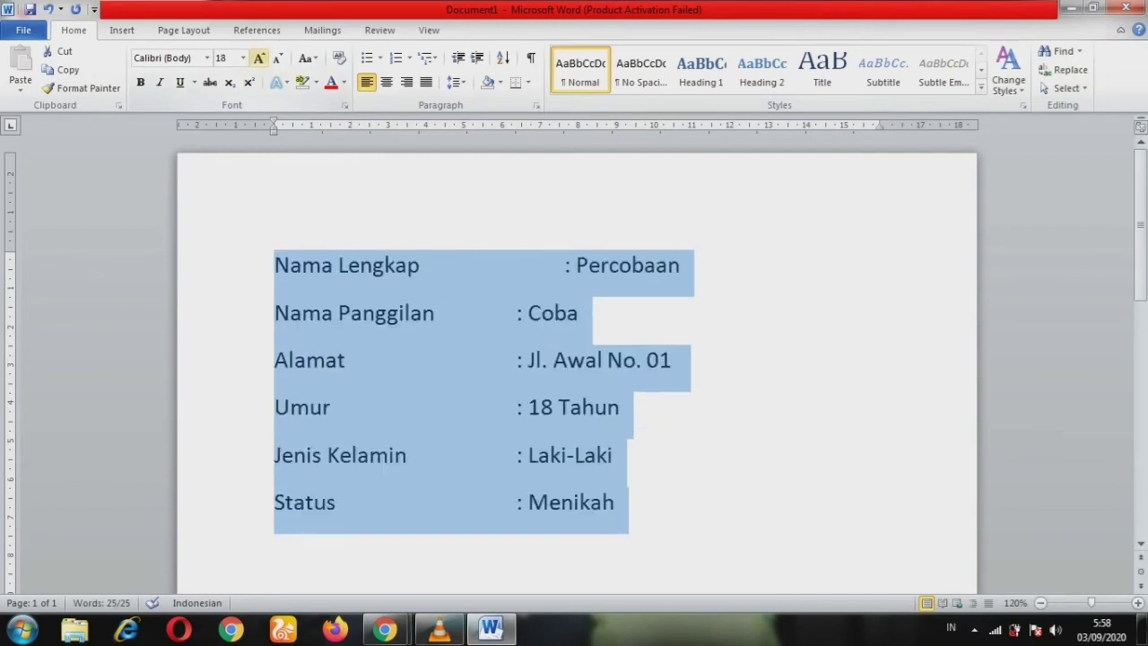
pyautogui.click(259, 58)
pyautogui.click(259, 57)
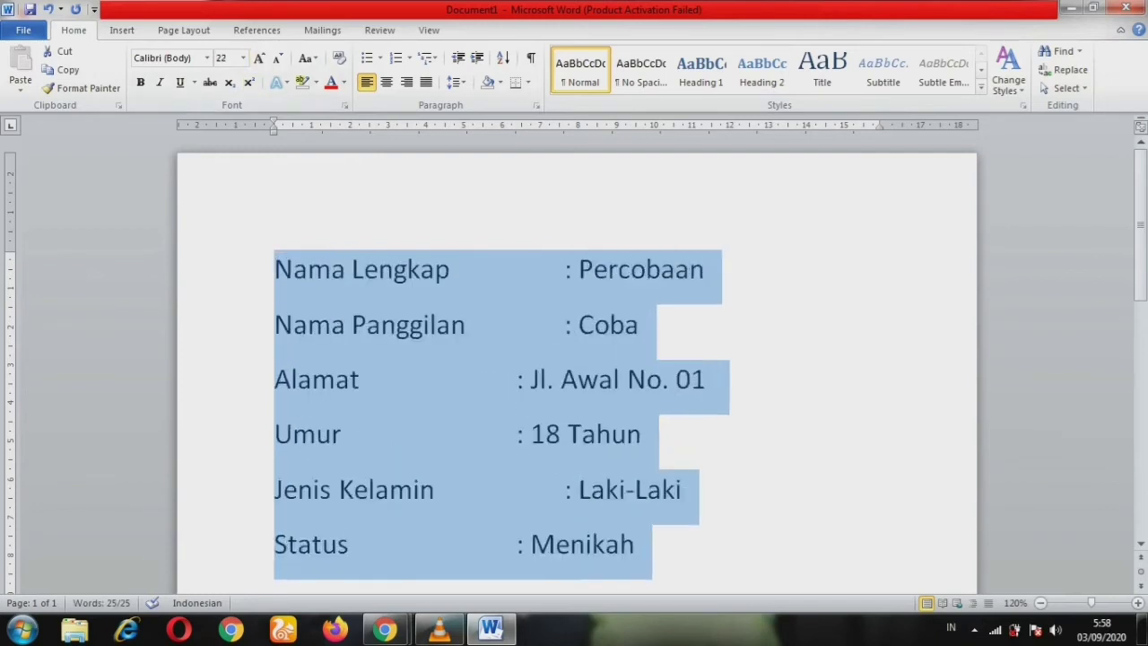
pyautogui.click(852, 359)
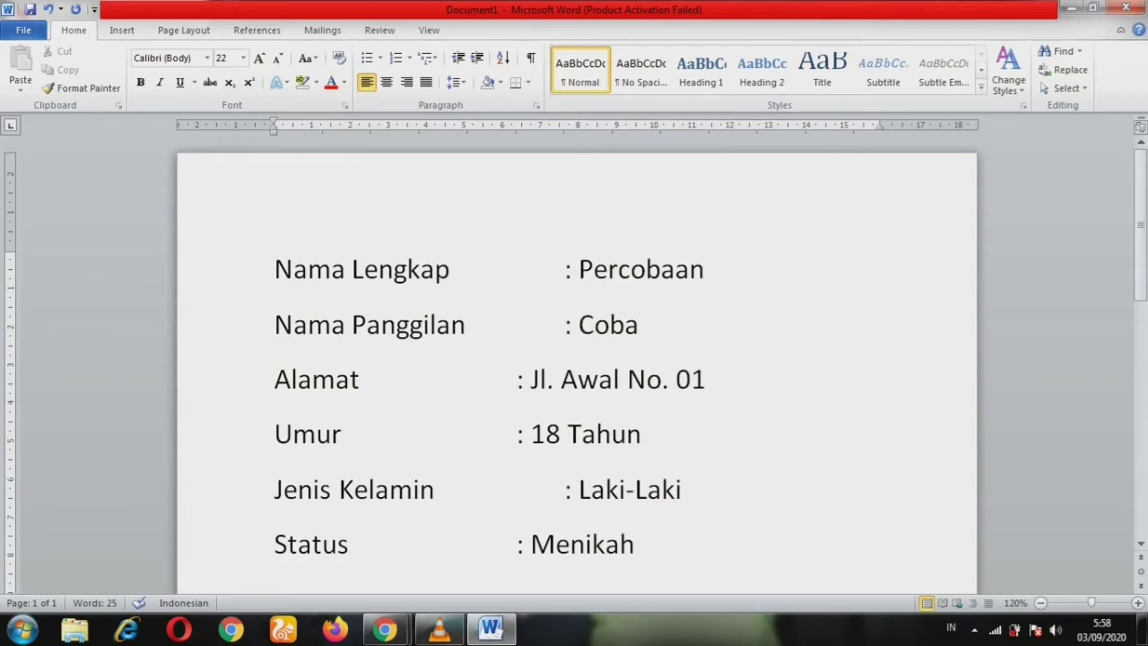
# Delete the extra tabs before the colons, then undo until all six colons align in one column
pyautogui.click(516, 269)
pyautogui.press('Delete')
pyautogui.press('Down')
pyautogui.press('Delete')
pyautogui.press('Down')
pyautogui.press('Down')
pyautogui.press('Down')
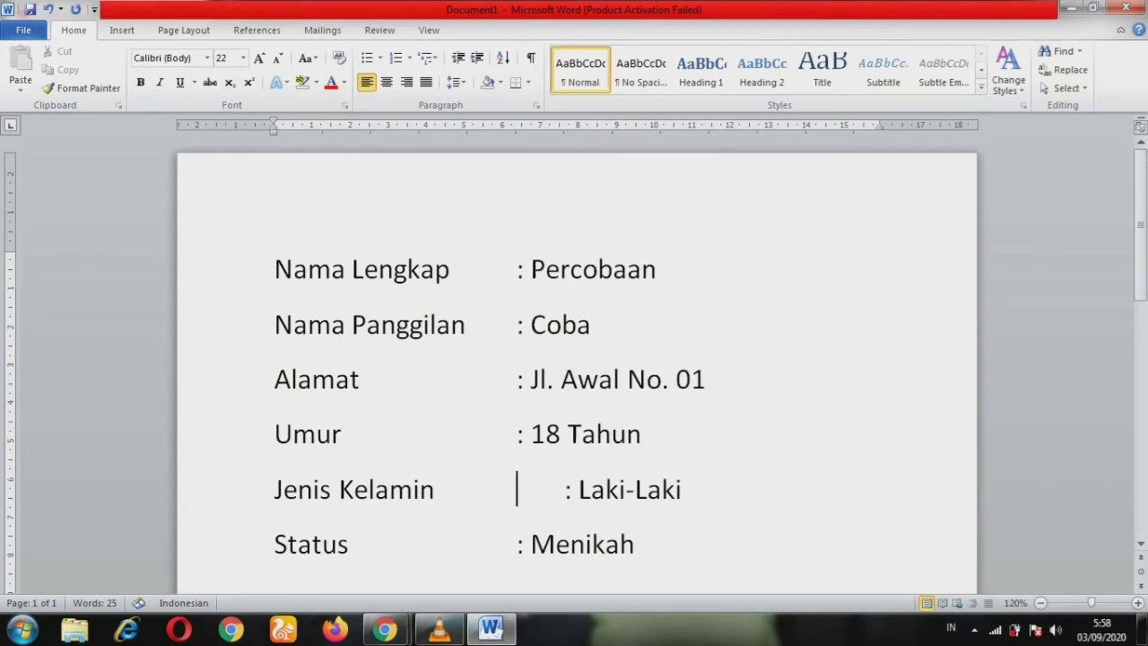
pyautogui.press('Delete')
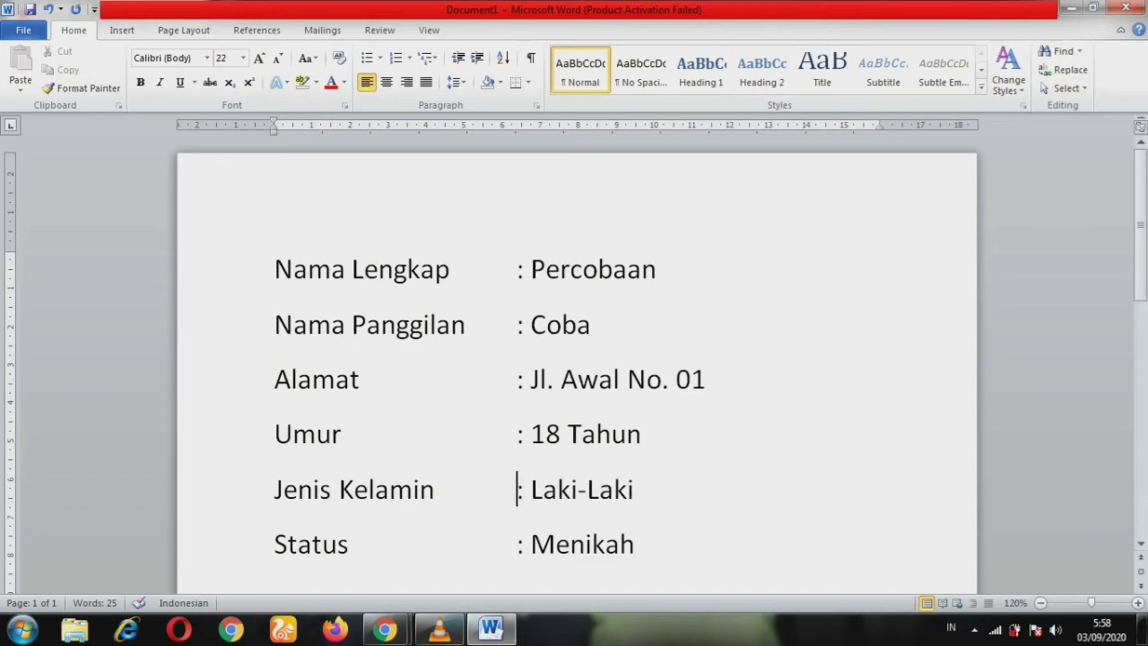
pyautogui.click(634, 543)
pyautogui.hotkey('ctrl', 'z')
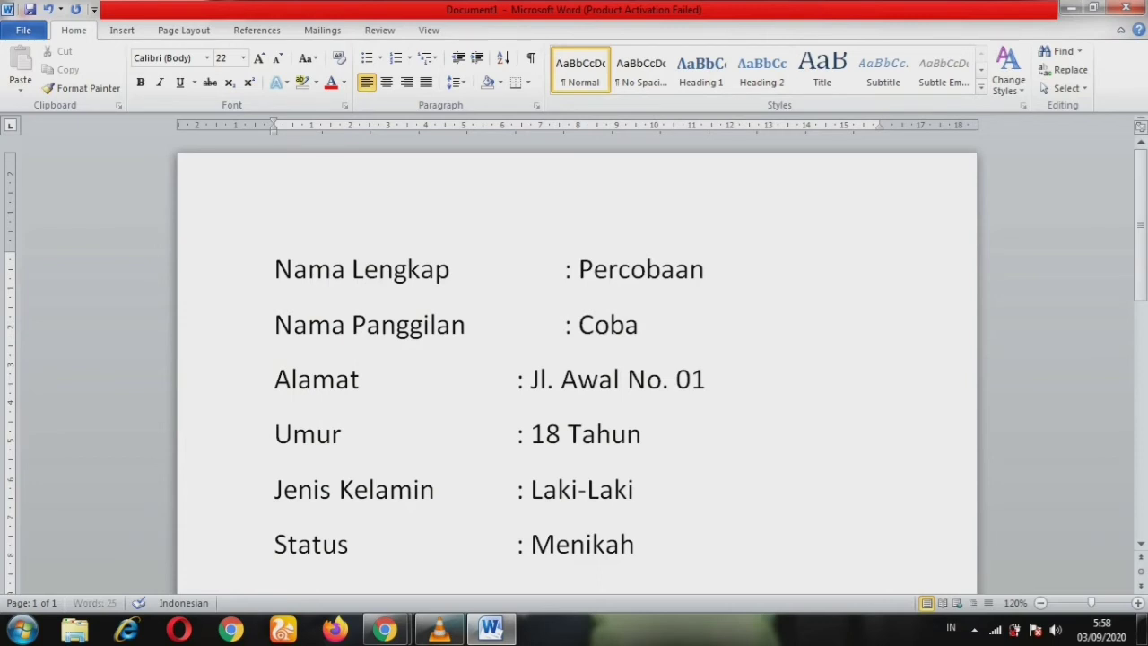
pyautogui.hotkey('ctrl', 'z')
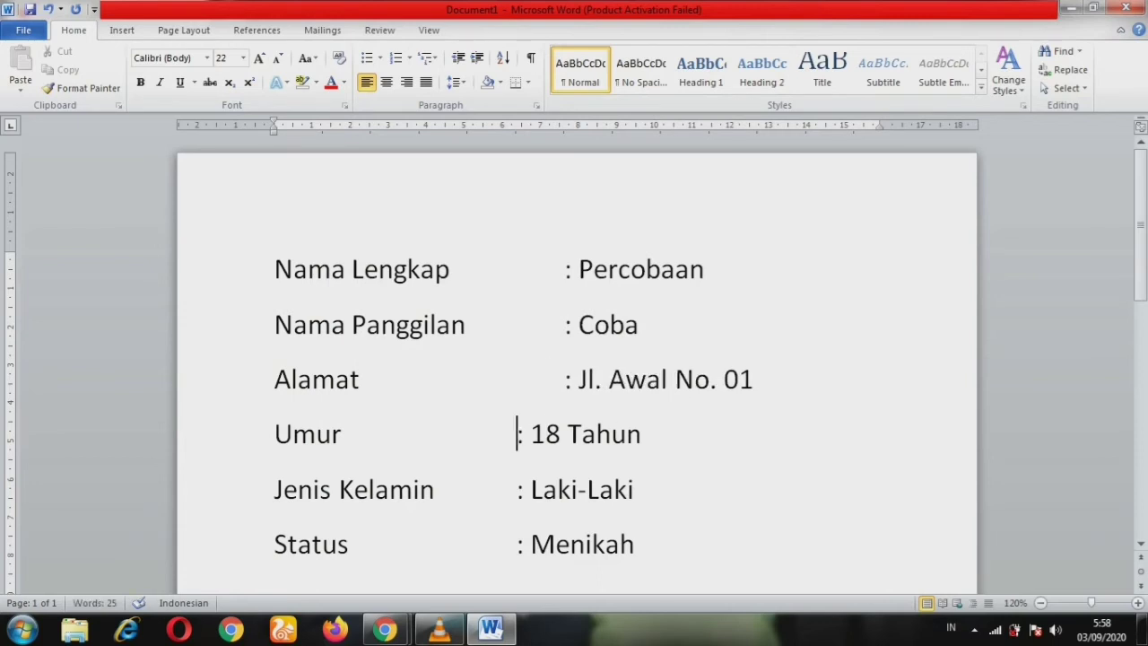
pyautogui.hotkey('ctrl', 'z')
pyautogui.hotkey('ctrl', 'z')
pyautogui.hotkey('ctrl', 'z')
pyautogui.hotkey('ctrl', 'z')
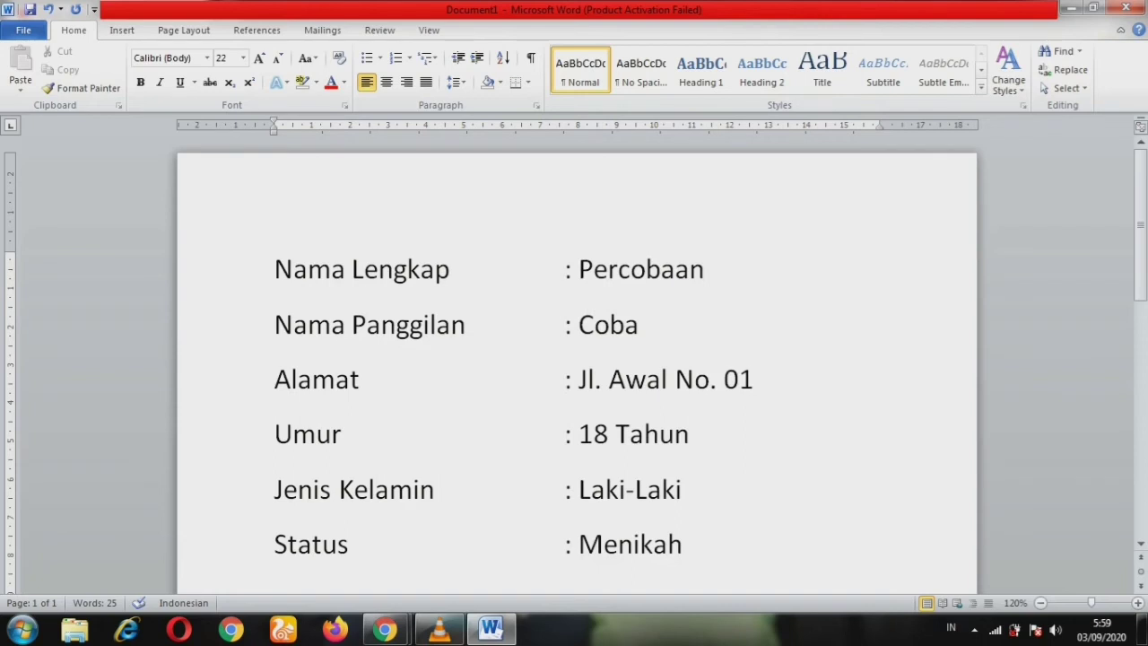
# Start the closing sentence below the list with 'Demikianlah', correcting the misspelled 'dimikianlah'
pyautogui.scroll(-2, 576, 359)
pyautogui.write('dimikiank')
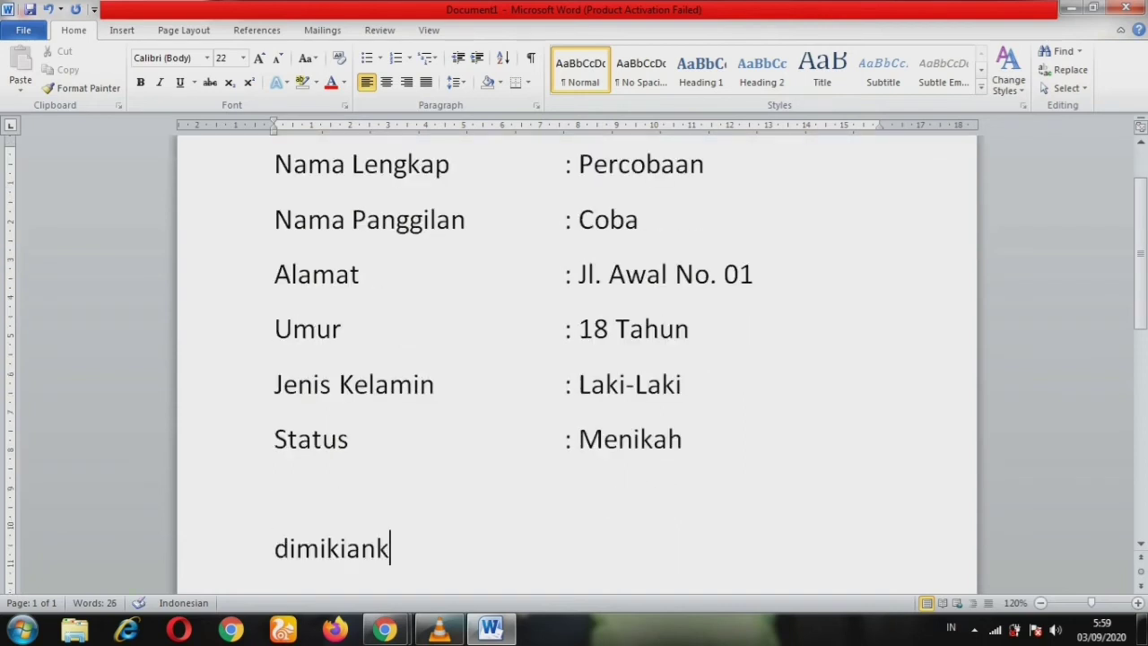
pyautogui.press('BackSpace')
pyautogui.write('lah')
pyautogui.click(296, 547)
pyautogui.press('BackSpace')
pyautogui.write('e')
# Complete the sentence through 'bagi yang baru belajar microsoft word.', removing the extra 'jangan lupa dukung kami'
pyautogui.press('End')
pyautogui.write('tutorial cara membuat')
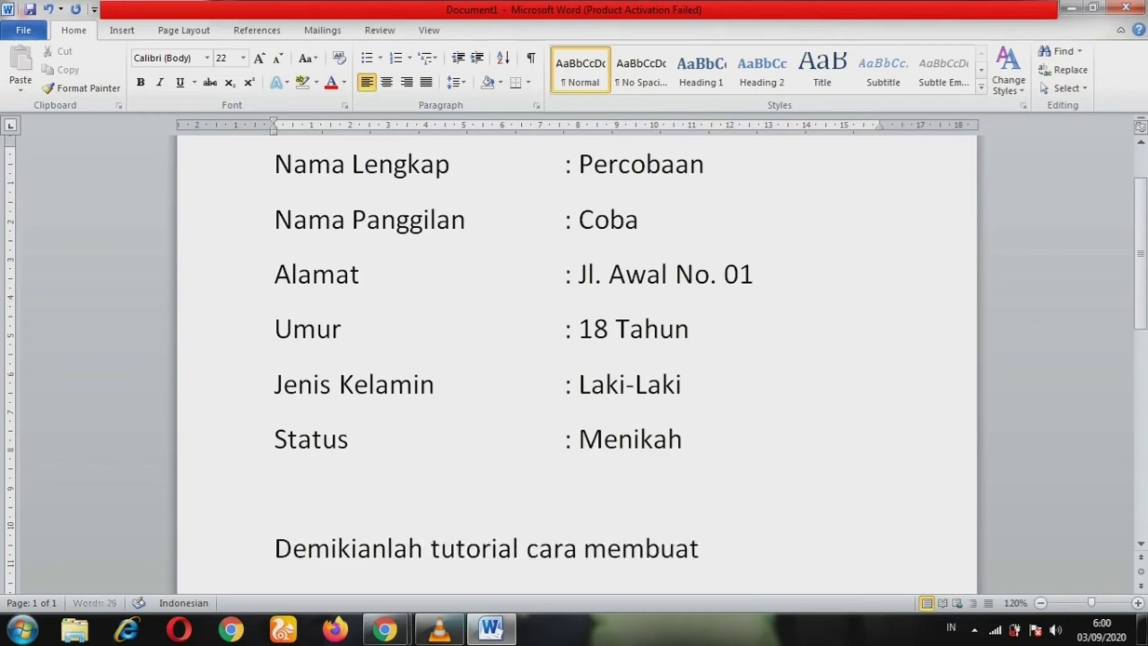
pyautogui.write(' t')
pyautogui.write('itik ')
pyautogui.write('dua lurus')
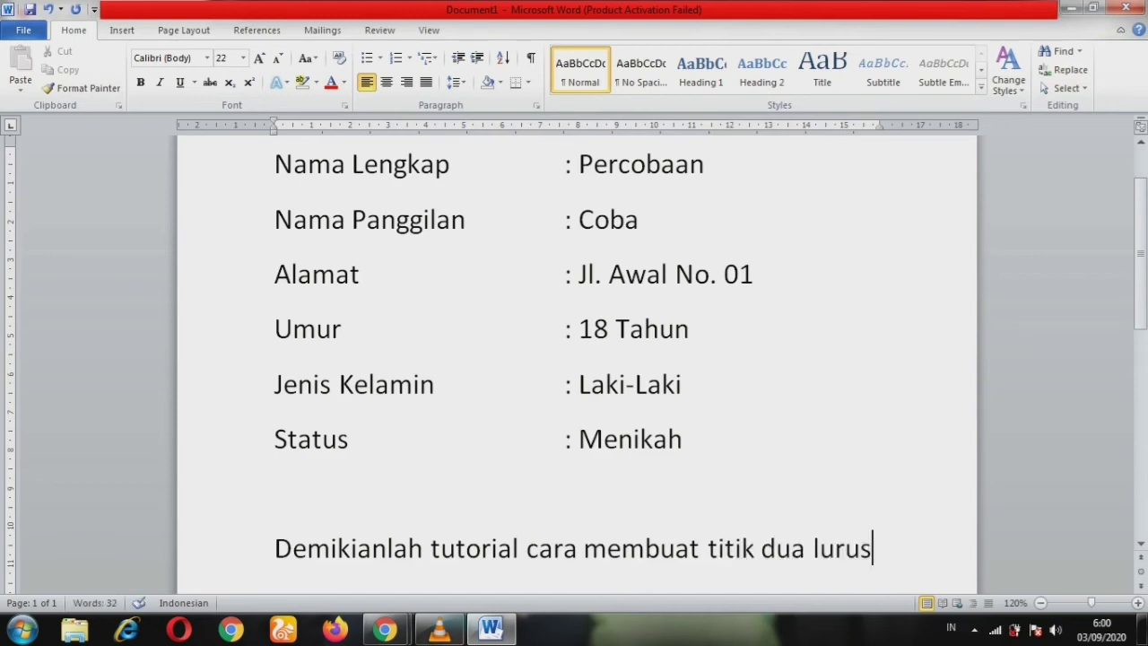
pyautogui.write(', semoga sed')
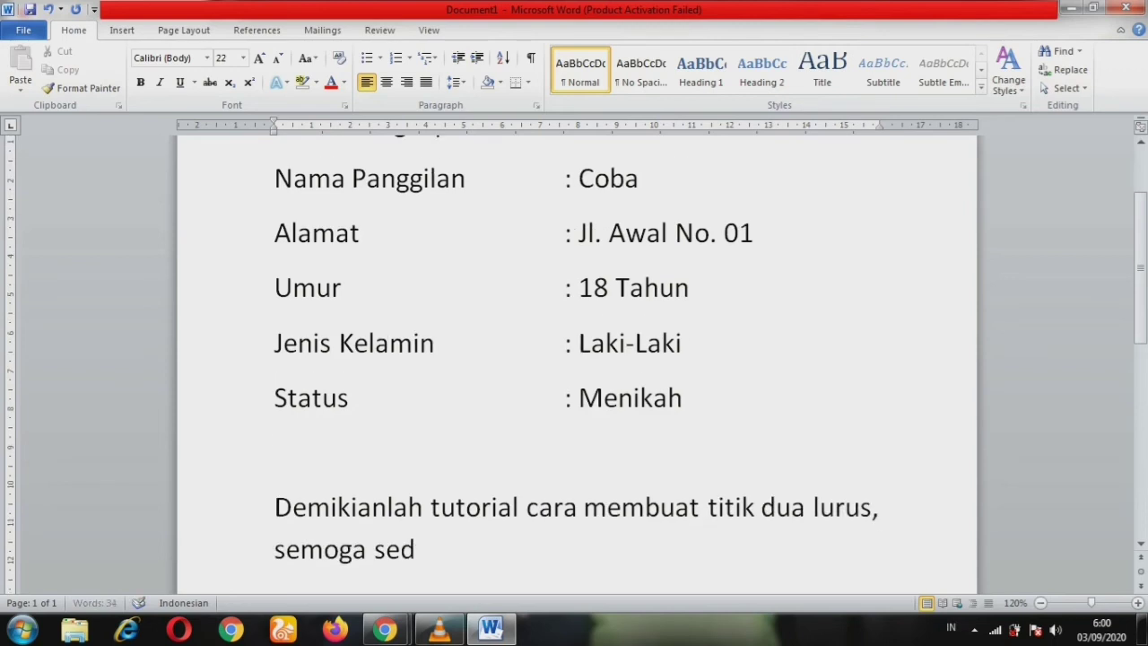
pyautogui.write('ikit ilmu ini ber')
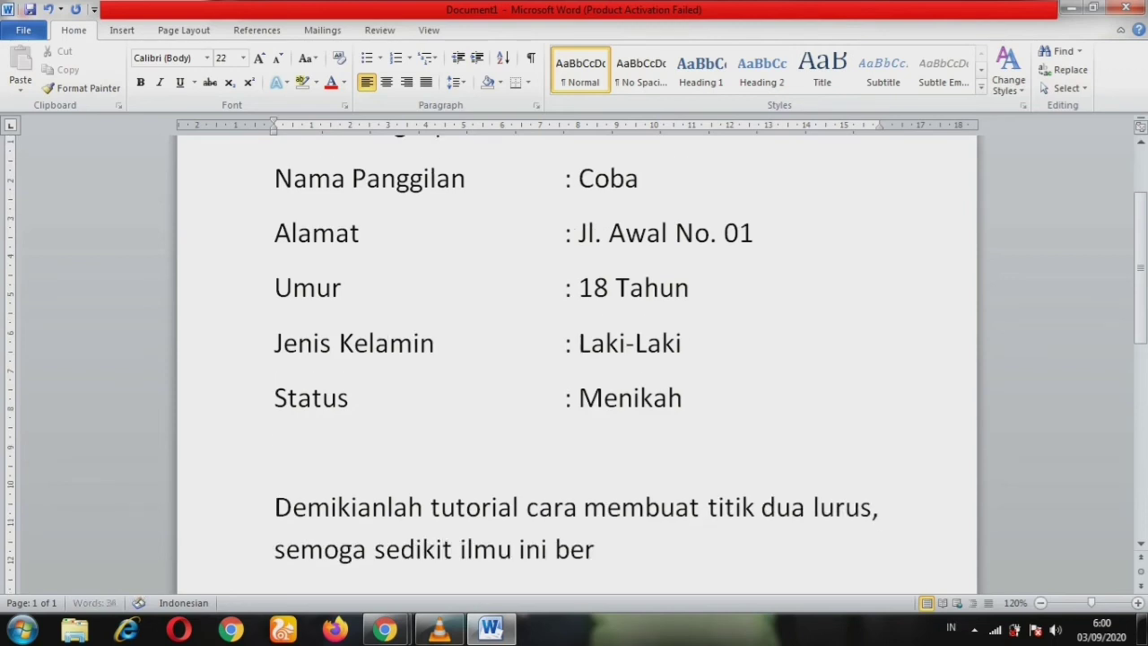
pyautogui.write('ma')
pyautogui.write('nfa')
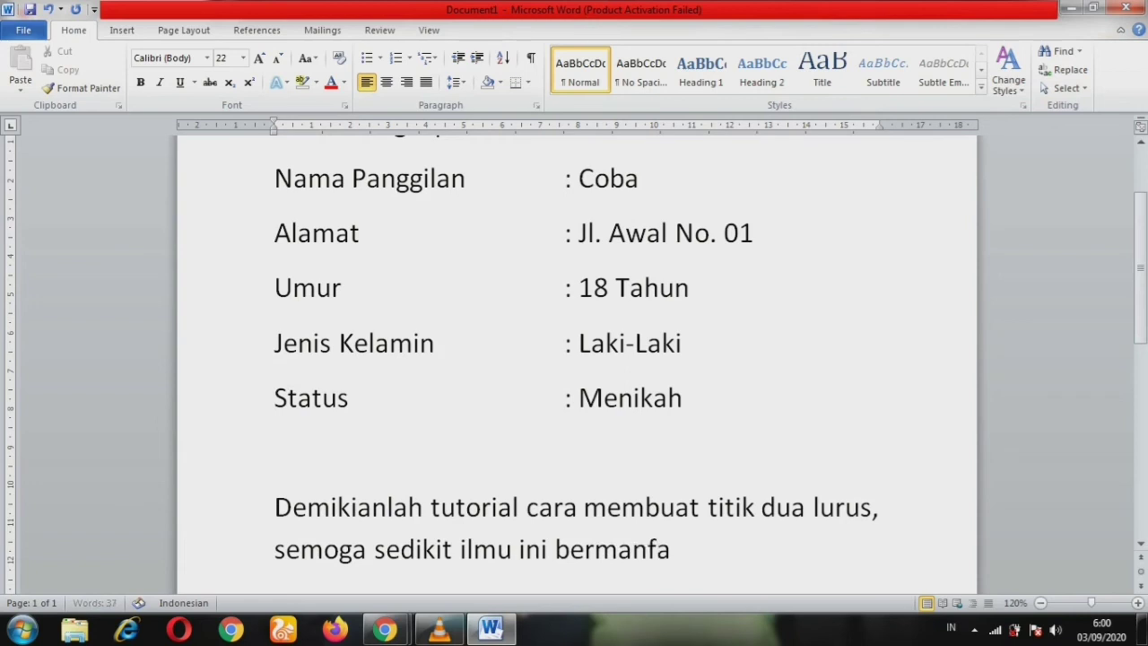
pyautogui.write('at bagi')
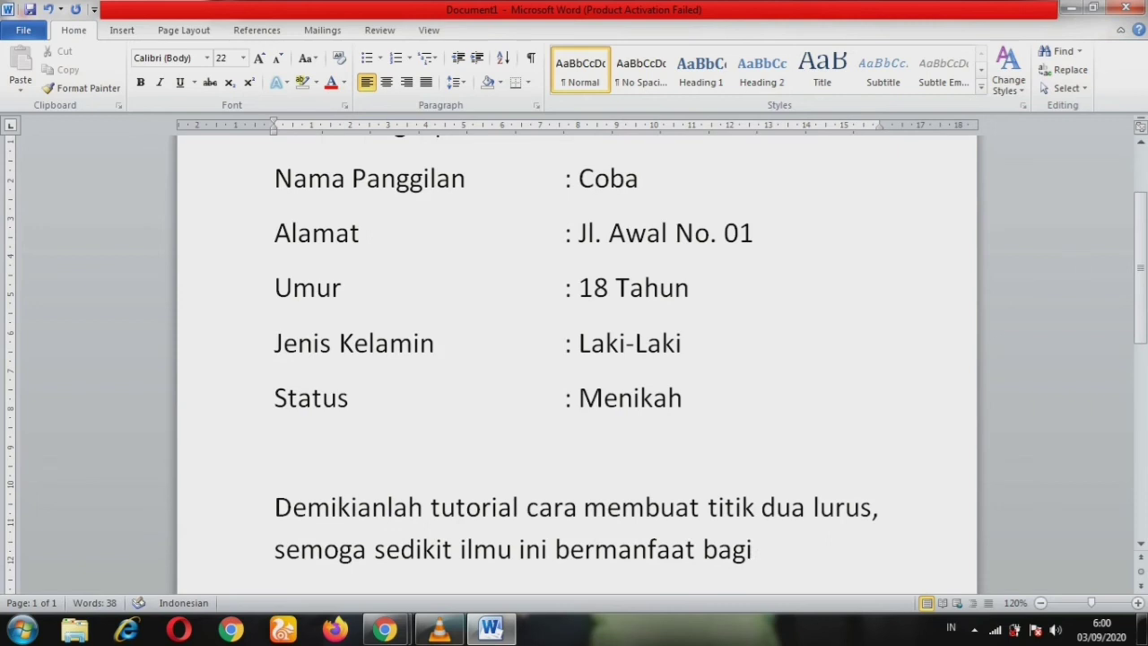
pyautogui.write('yang baru ')
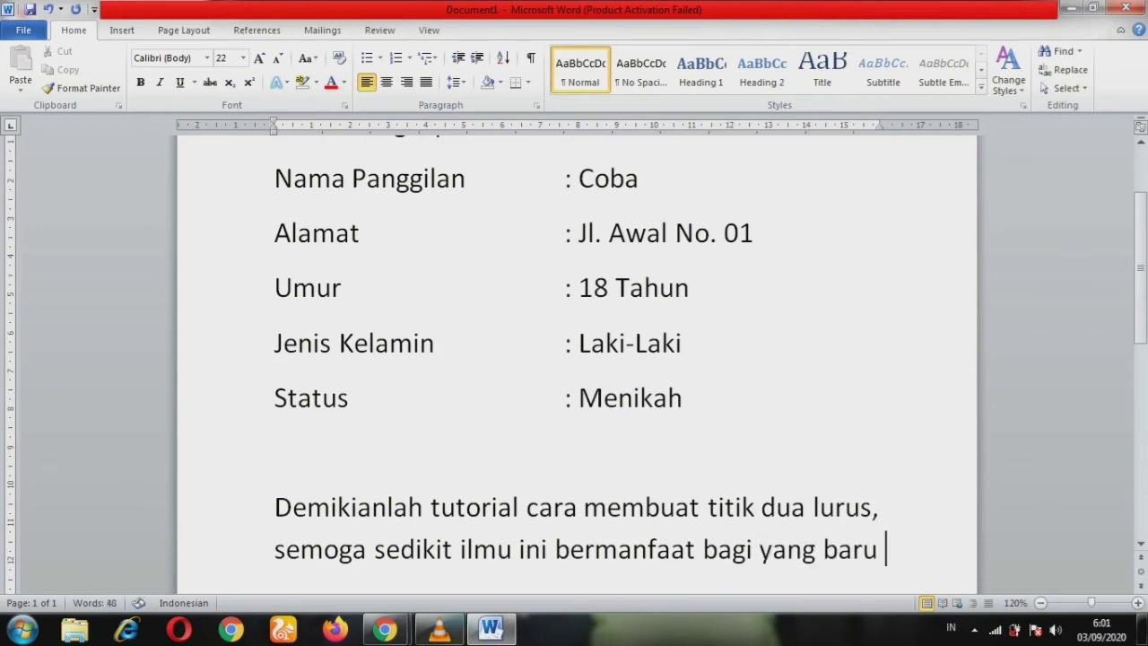
pyautogui.write('belajar microsoft word. ')
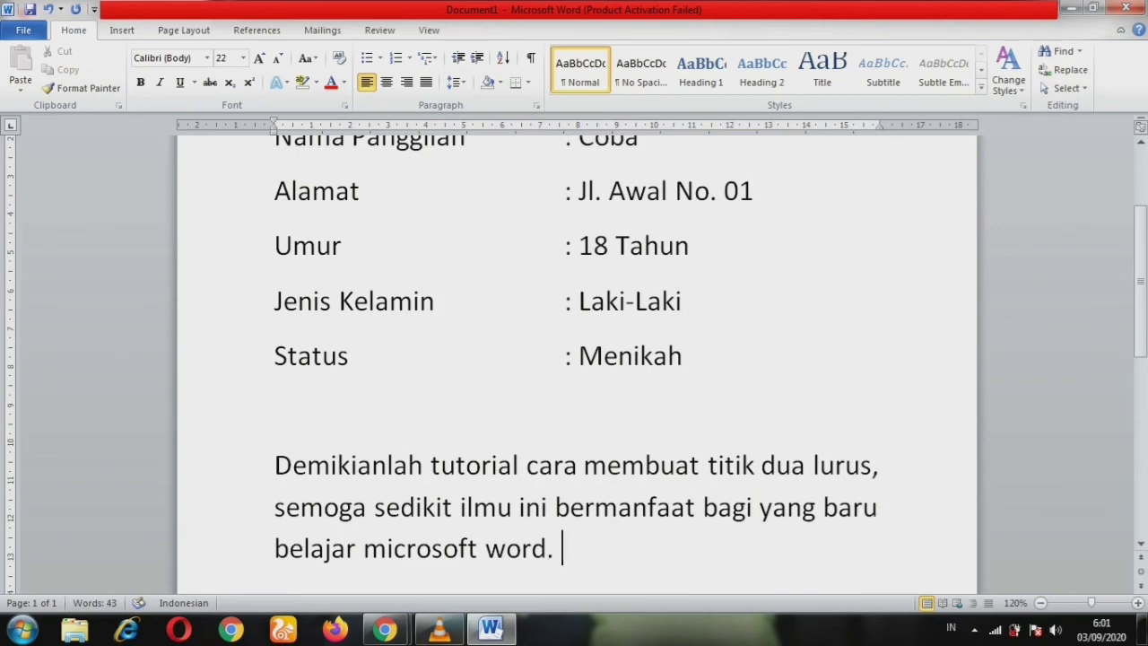
pyautogui.write('ja')
pyautogui.write('ngan lupa dukung ')
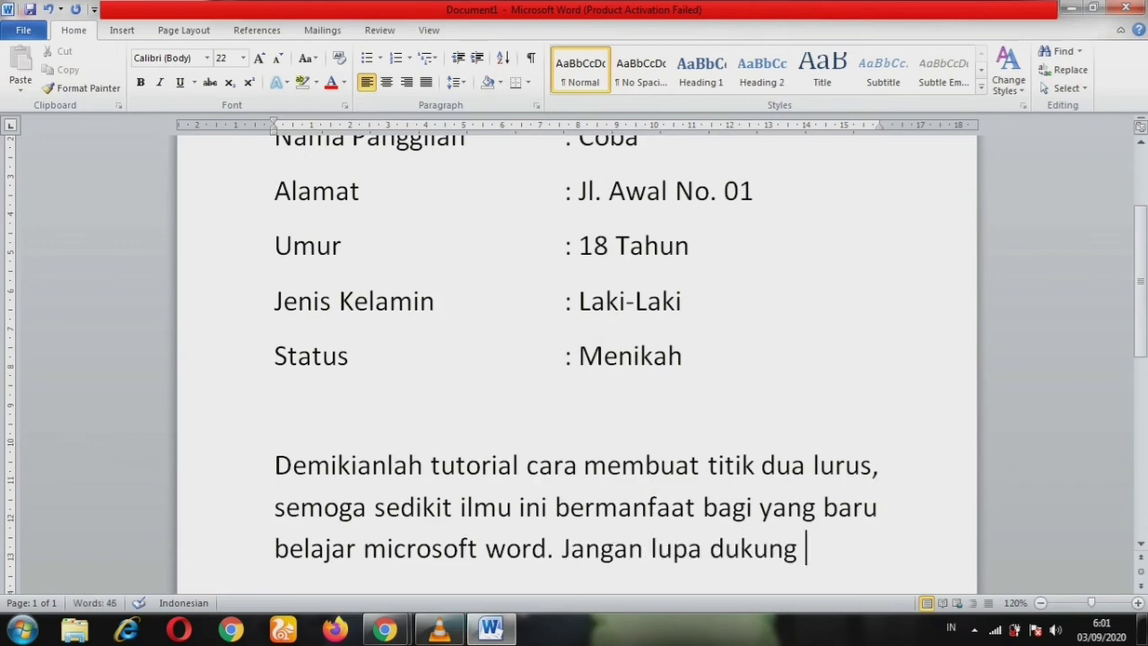
pyautogui.write('kami')
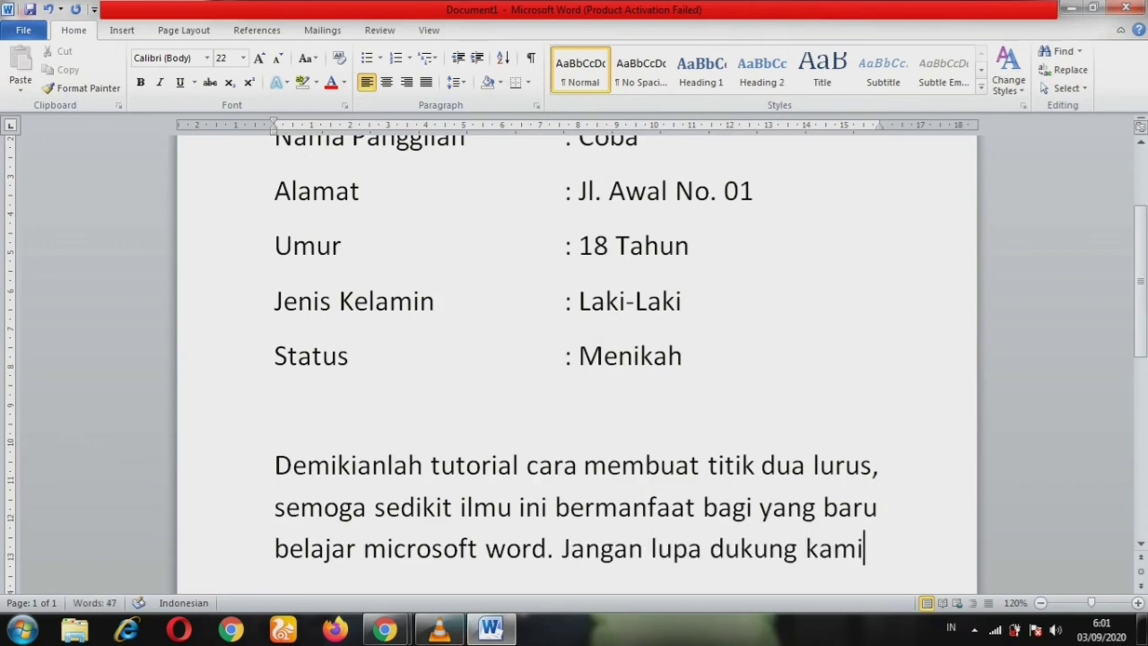
pyautogui.press('BackSpace')
pyautogui.press('BackSpace')
pyautogui.press('BackSpace')
pyautogui.press('BackSpace')
pyautogui.press('BackSpace')
pyautogui.press('BackSpace')
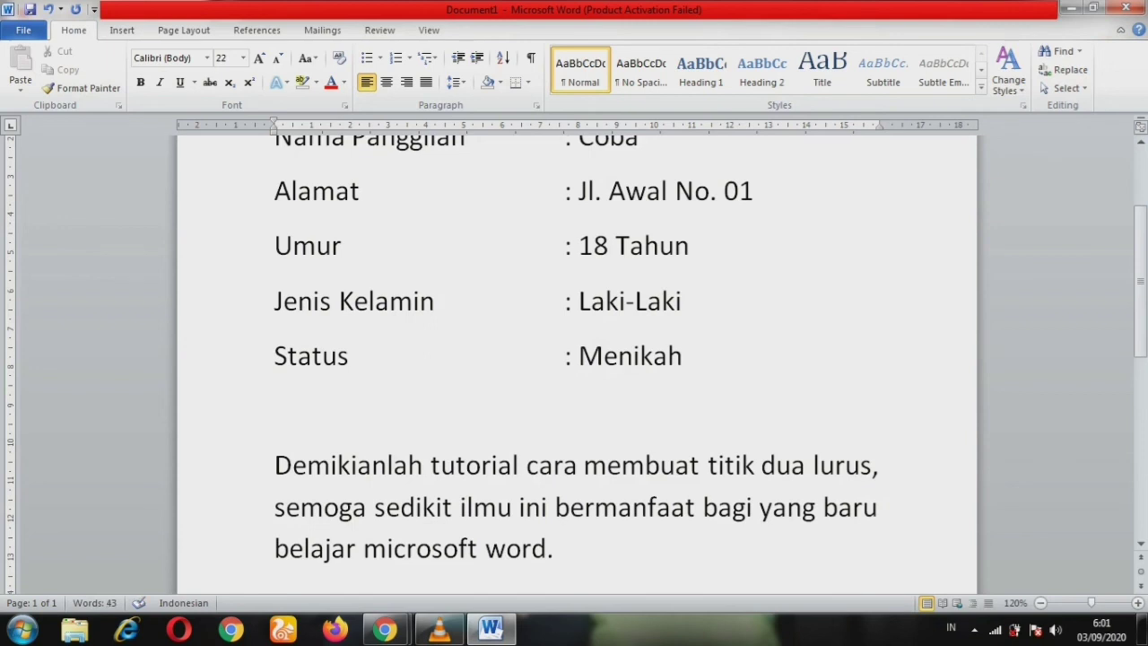
# Make the closing paragraph bold and italic
pyautogui.moveTo(274, 465)
pyautogui.mouseDown()
pyautogui.moveTo(878, 475)
pyautogui.moveTo(574, 548)
pyautogui.mouseUp()
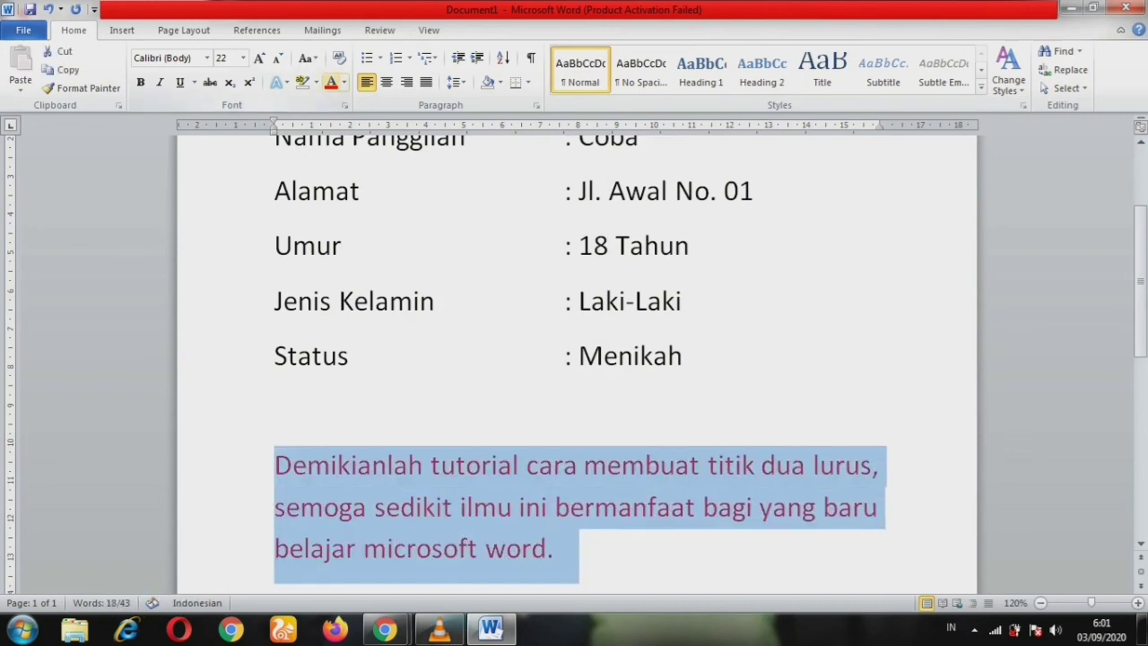
pyautogui.hotkey('ctrl', 'b')
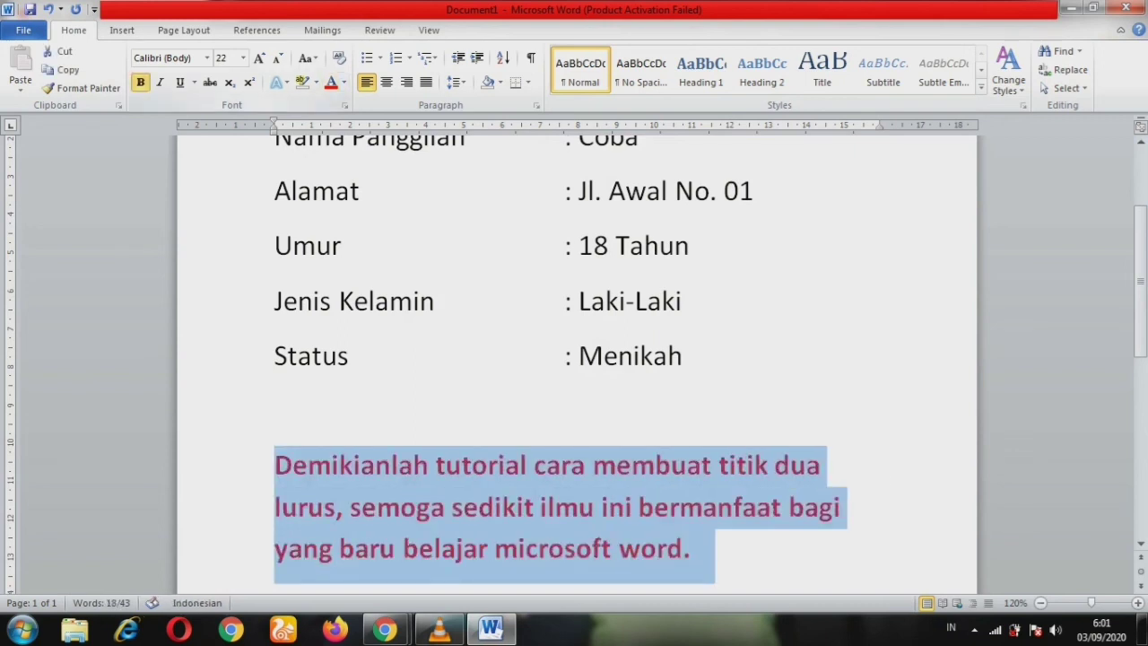
pyautogui.hotkey('ctrl', 'i')
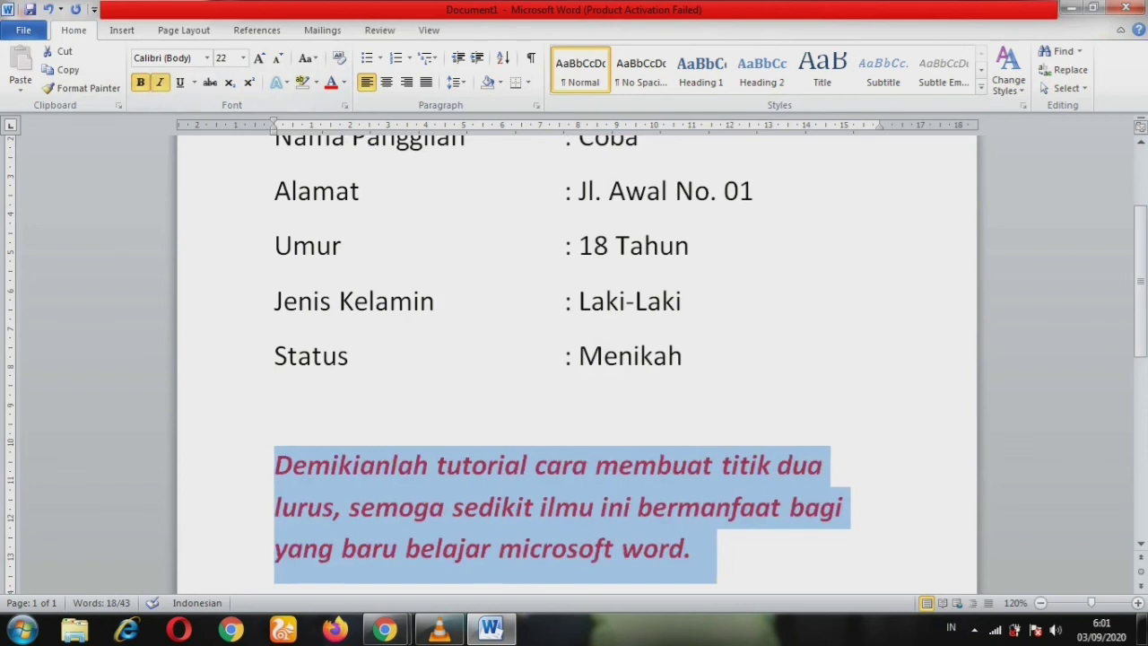
pyautogui.click(275, 409)
# Colour the whole closing paragraph dark blue
pyautogui.moveTo(275, 464); pyautogui.dragTo(842, 506)
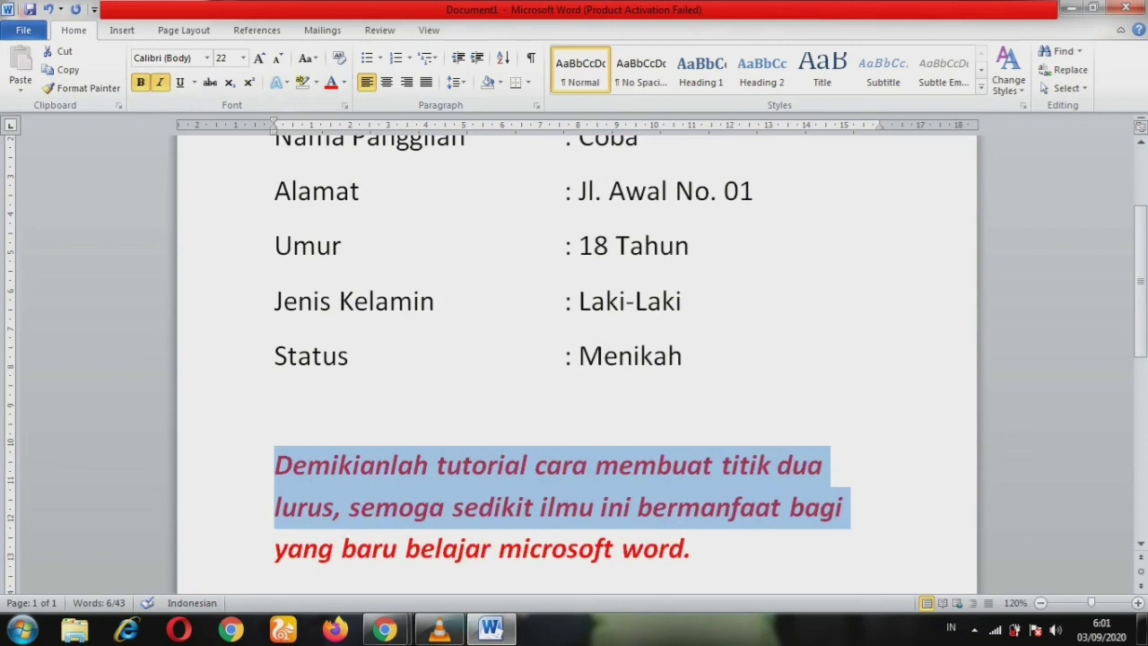
pyautogui.hotkey('shift', 'Down')
pyautogui.click(344, 82)
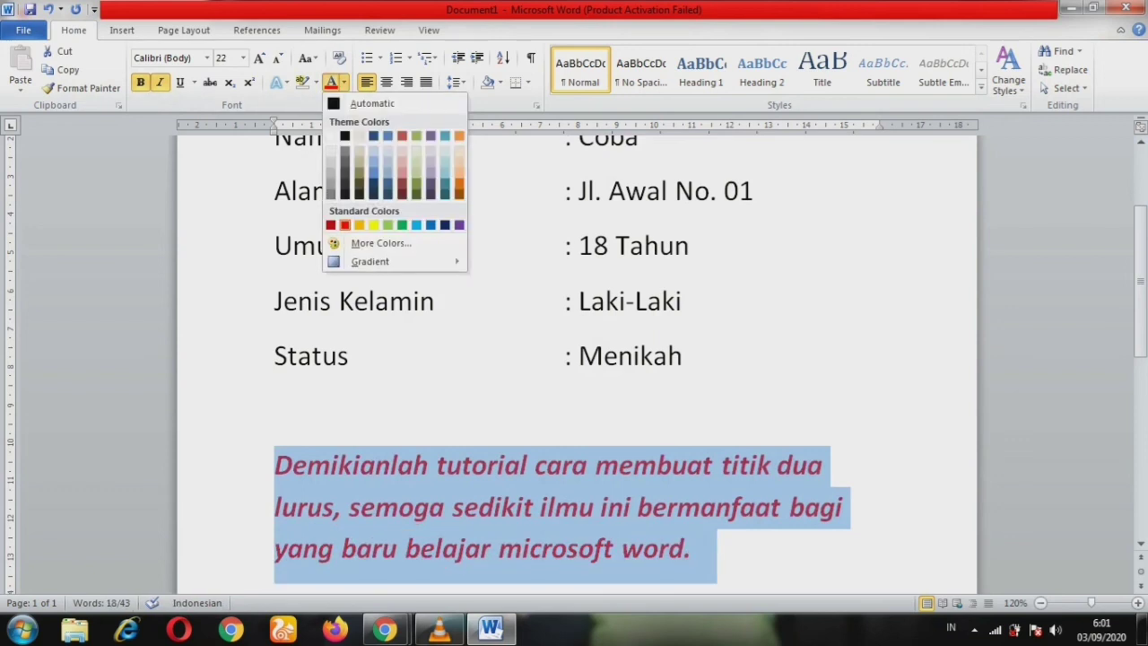
pyautogui.click(345, 225)
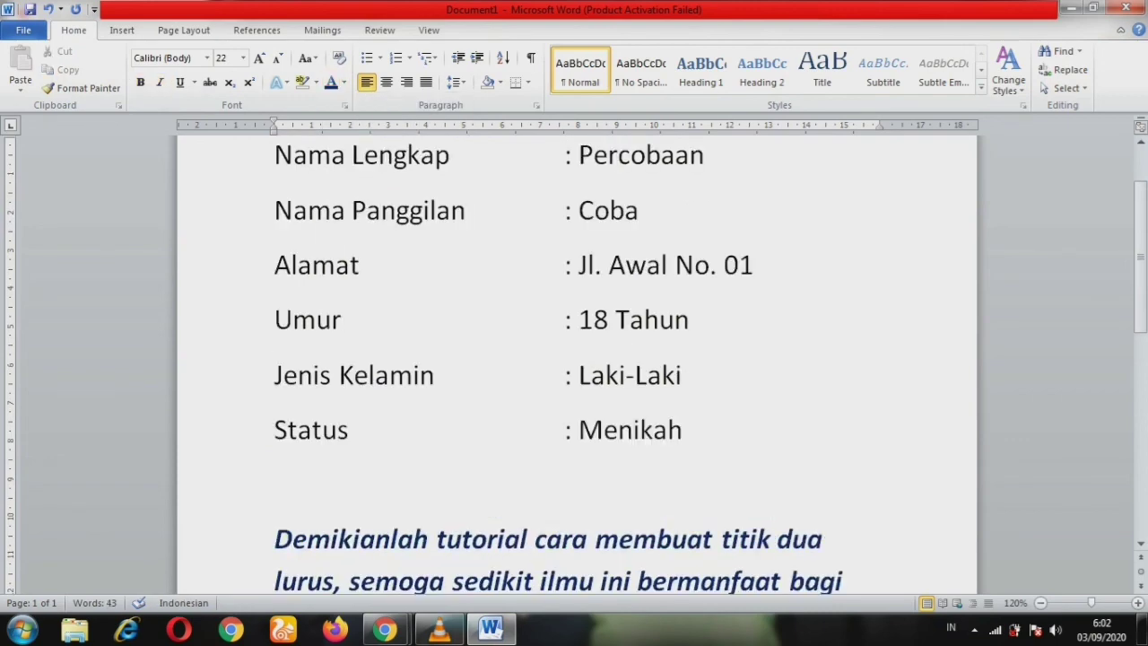
pyautogui.click(465, 538)
pyautogui.scroll(-2, 466, 529)
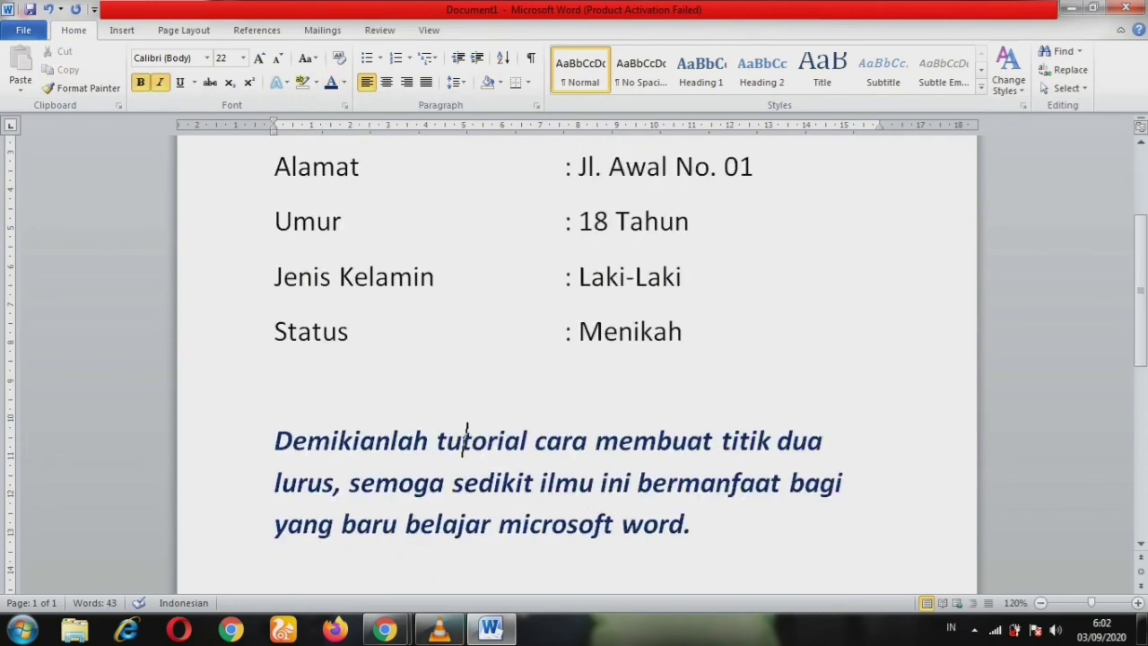
pyautogui.scroll(2, 466, 435)
pyautogui.press('Up')
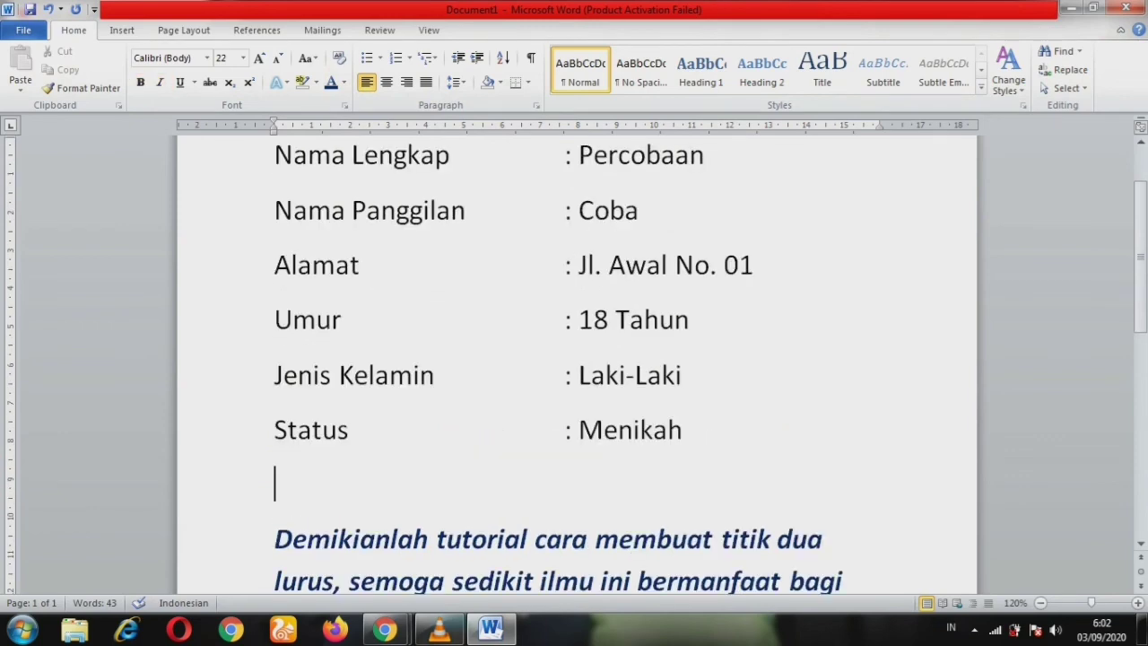